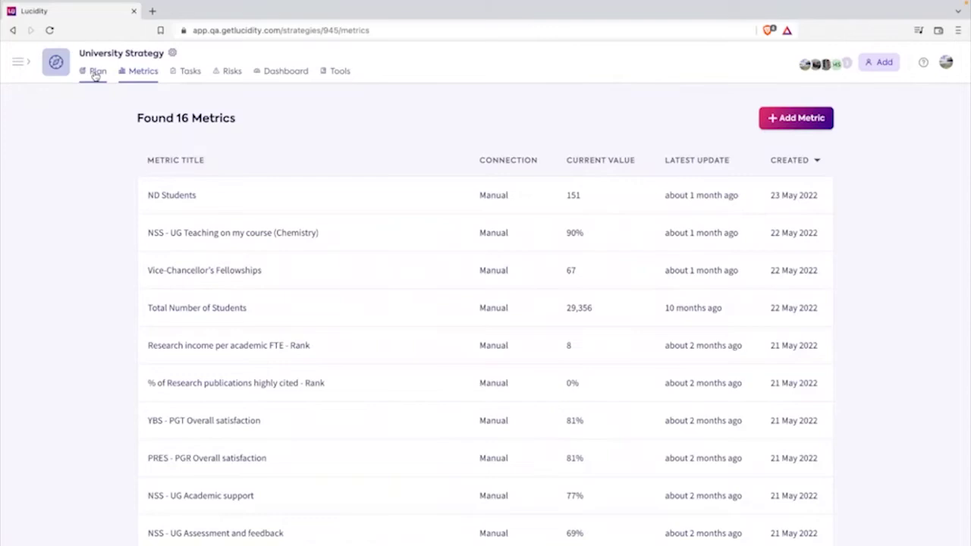
# - Show the 85% US Overall Satisfaction goal under the expanded NSS objective, with 91% progress
pyautogui.click(95, 72)
pyautogui.scroll(-3, 227, 342)
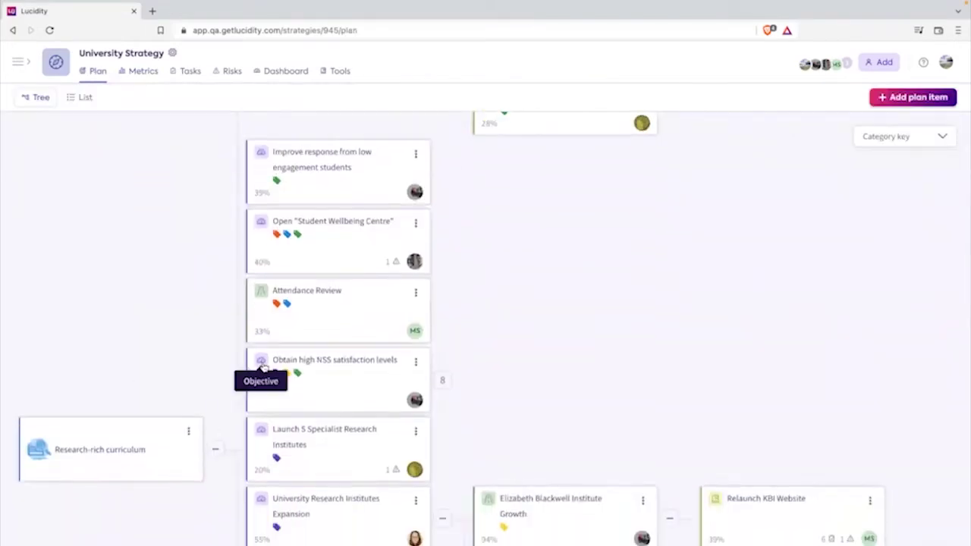
pyautogui.click(442, 380)
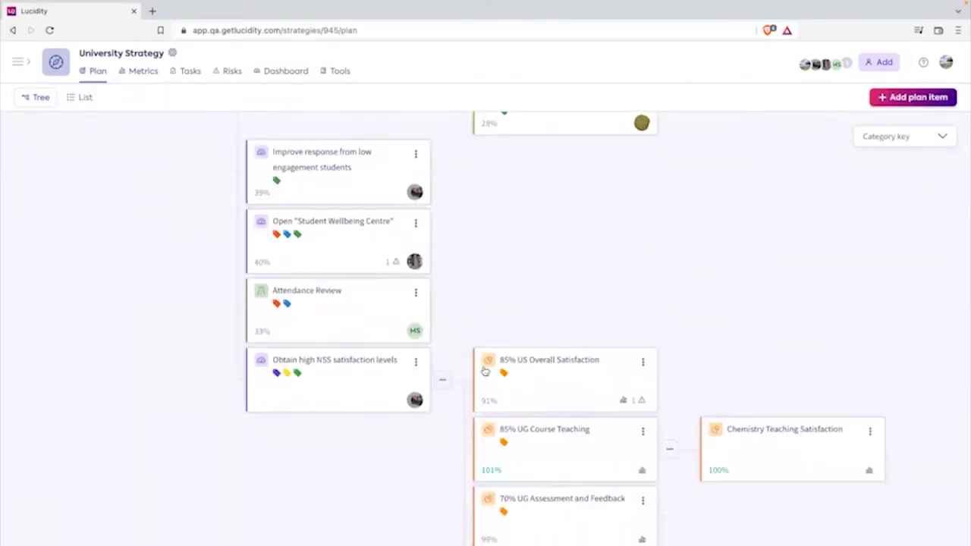
pyautogui.click(538, 372)
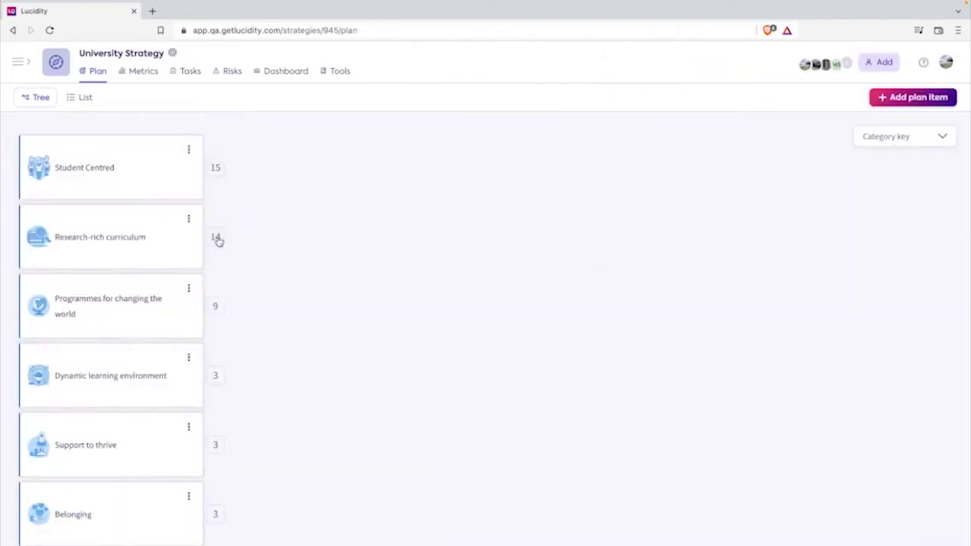
# - Reveal the Student Centred child items and scroll down to Relaunch KBI Website
pyautogui.click(216, 237)
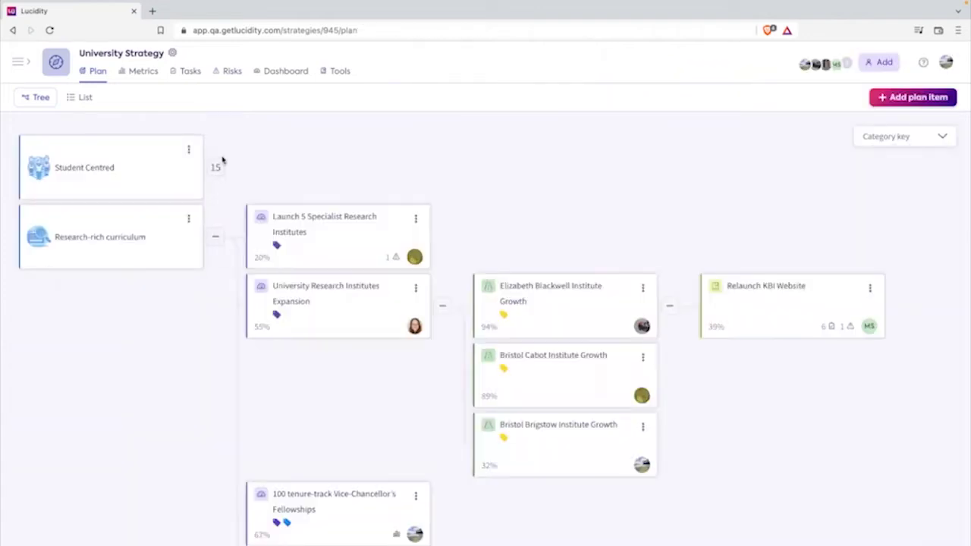
pyautogui.click(216, 168)
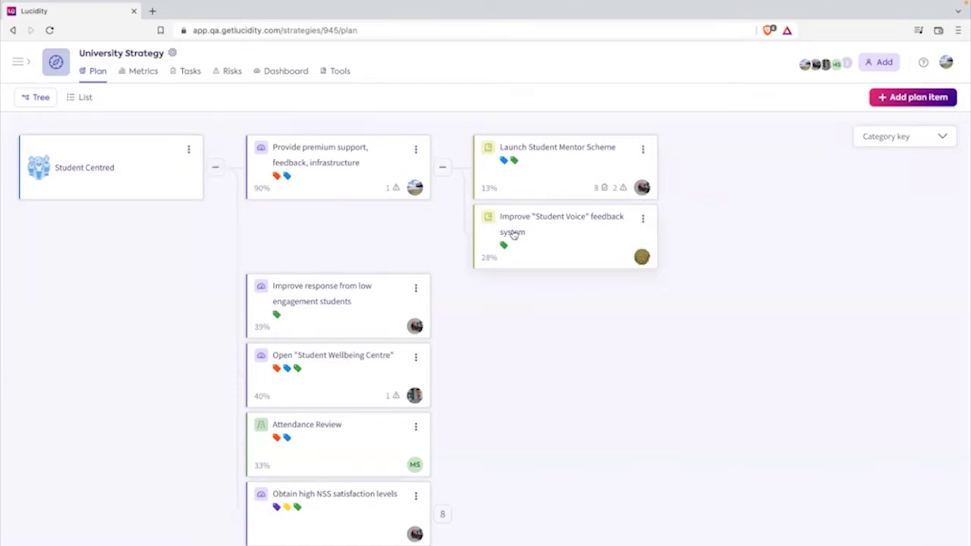
pyautogui.scroll(-3, 504, 293)
pyautogui.scroll(-2, 505, 293)
pyautogui.scroll(5, 504, 293)
pyautogui.scroll(-4, 824, 377)
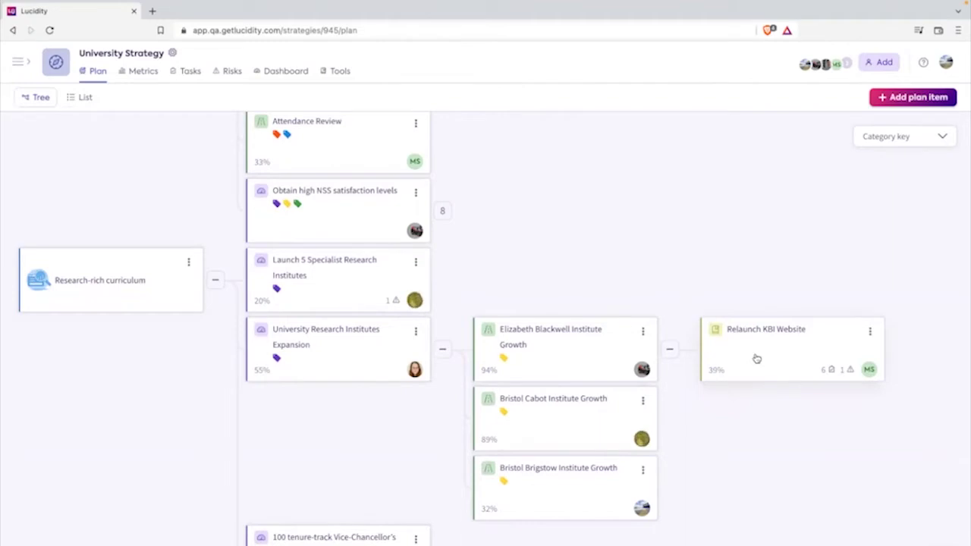
# - Review Relaunch KBI Website's six tasks and the Wireframe task's details
pyautogui.click(757, 358)
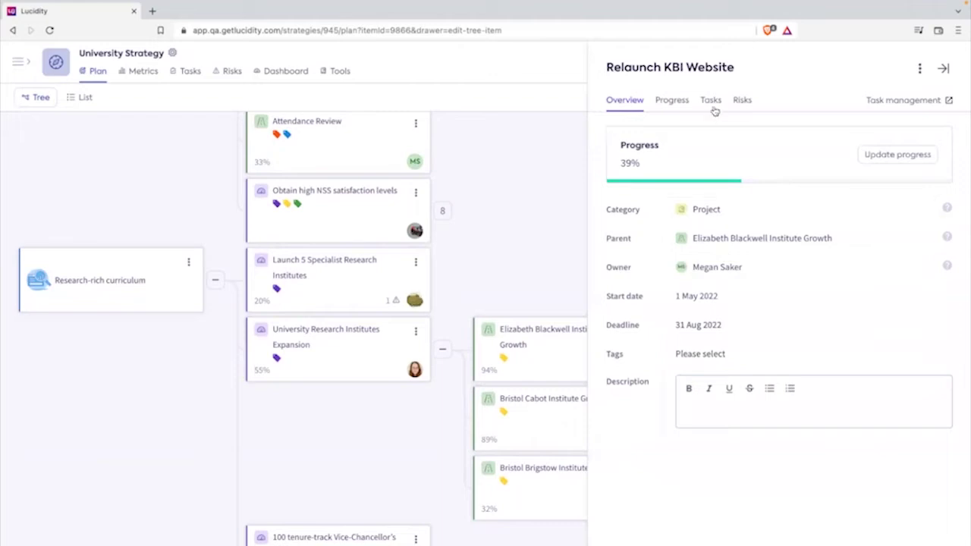
pyautogui.click(711, 105)
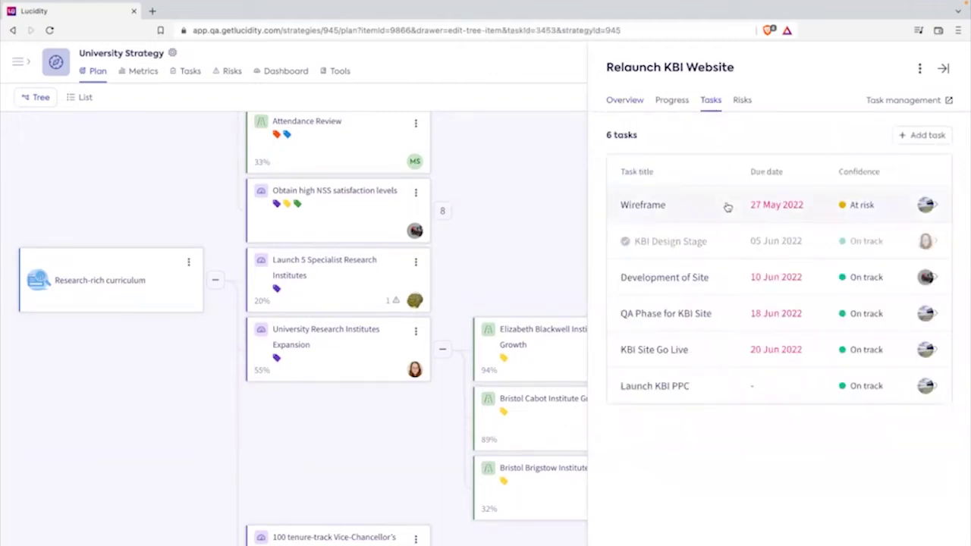
pyautogui.click(727, 206)
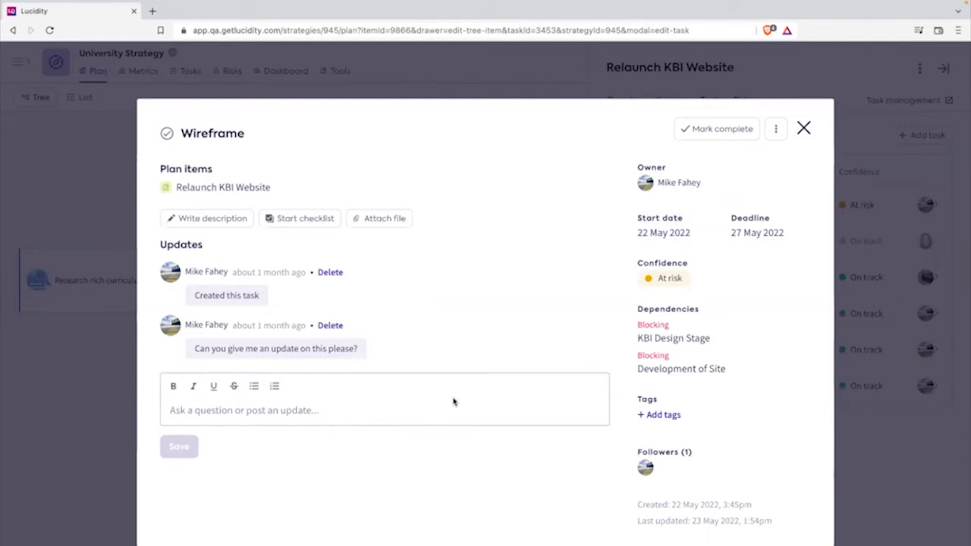
pyautogui.click(844, 147)
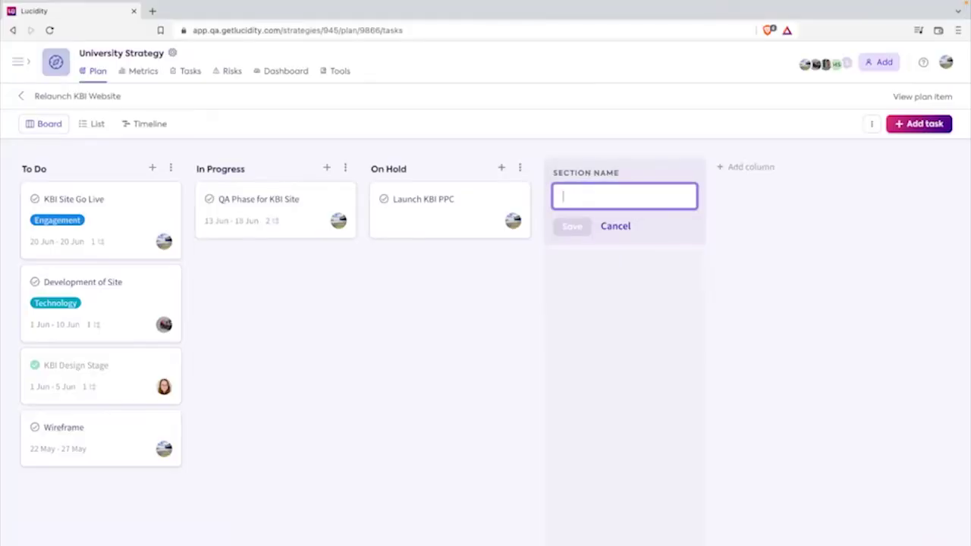
# - Create a 'Feedback Needed' board column and move QA Phase for KBI Site into it
pyautogui.write('Feedback Needed')
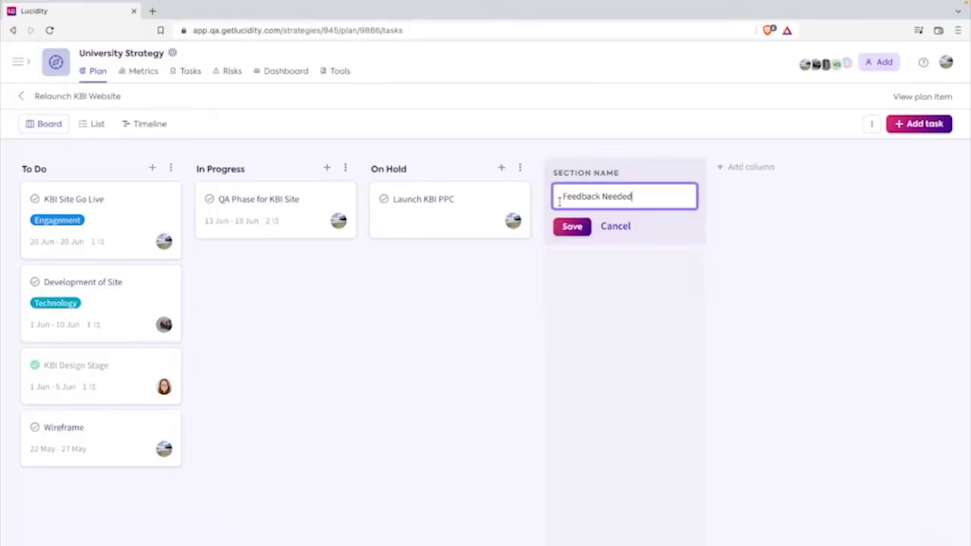
pyautogui.click(572, 226)
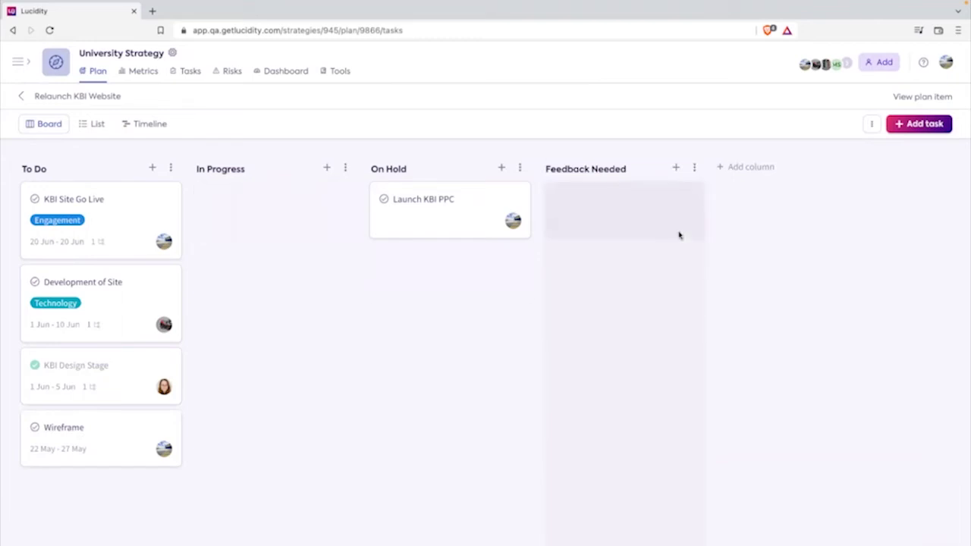
pyautogui.moveTo(437, 217); pyautogui.dragTo(679, 235)
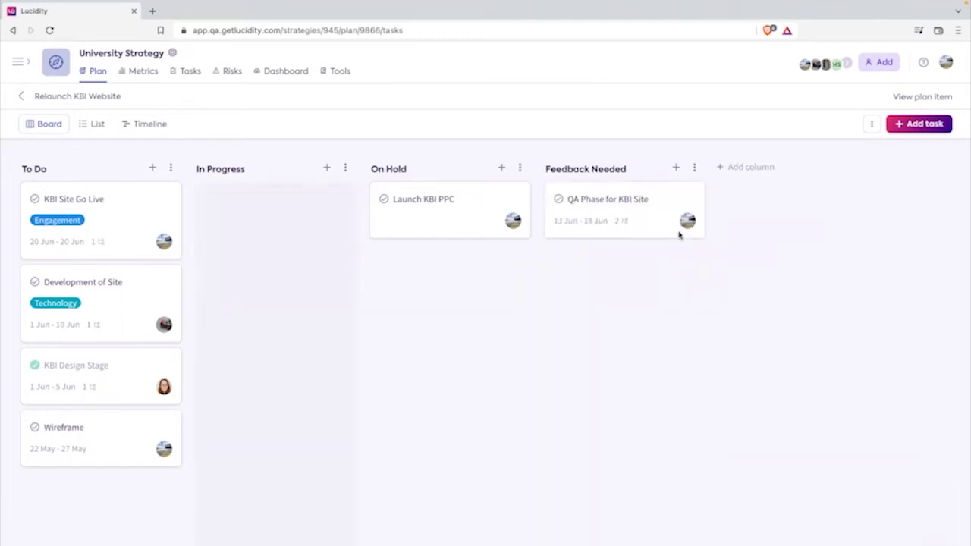
# - View the tasks as a list, then on the timeline scrolled back to May 2022
pyautogui.click(98, 127)
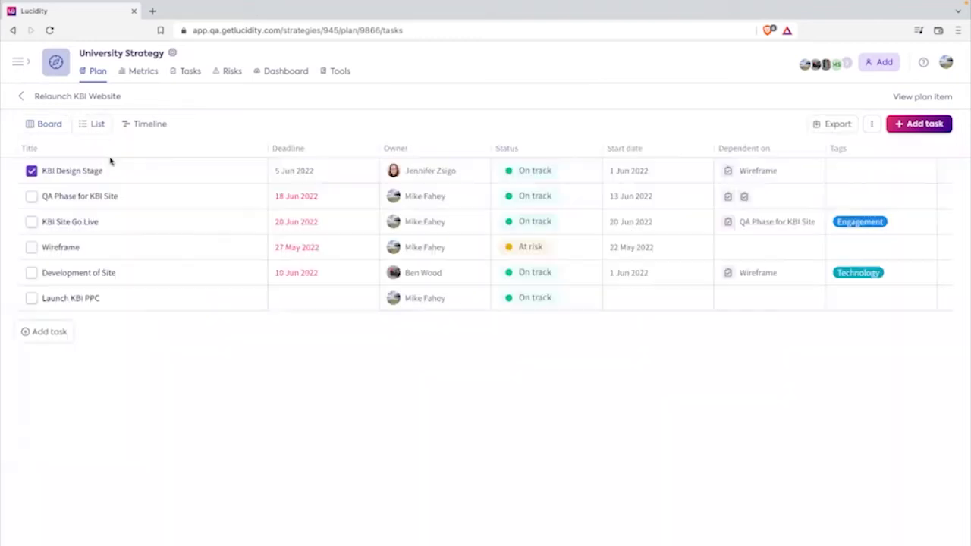
pyautogui.click(143, 125)
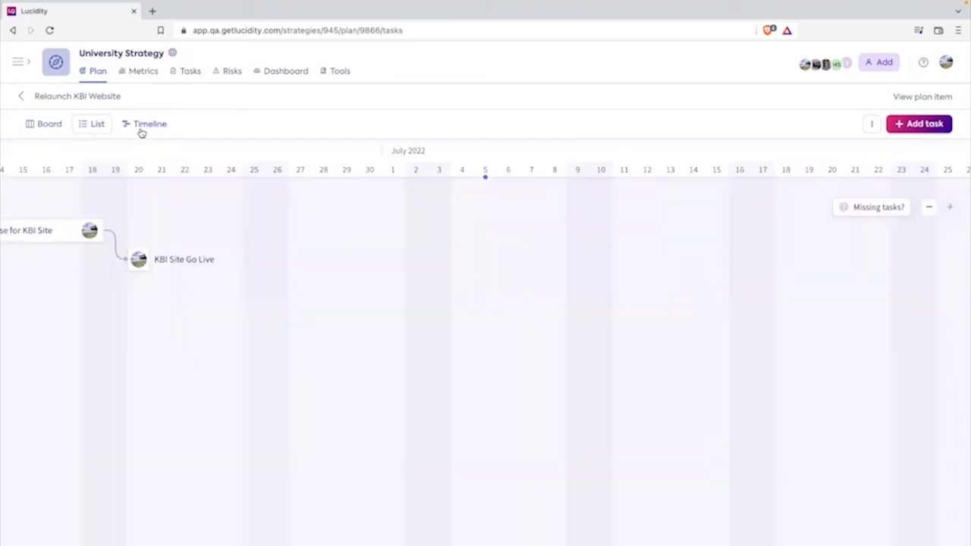
pyautogui.hscroll(-1, 223, 376)
pyautogui.hscroll(-3, 223, 376)
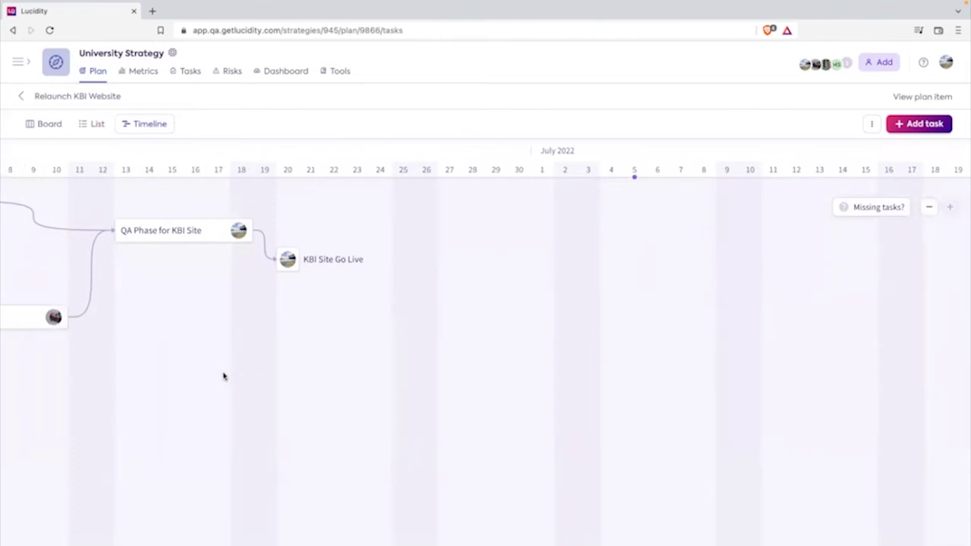
pyautogui.hscroll(-4, 223, 376)
pyautogui.hscroll(-2, 223, 376)
pyautogui.hscroll(-3, 223, 376)
pyautogui.hscroll(-1, 223, 376)
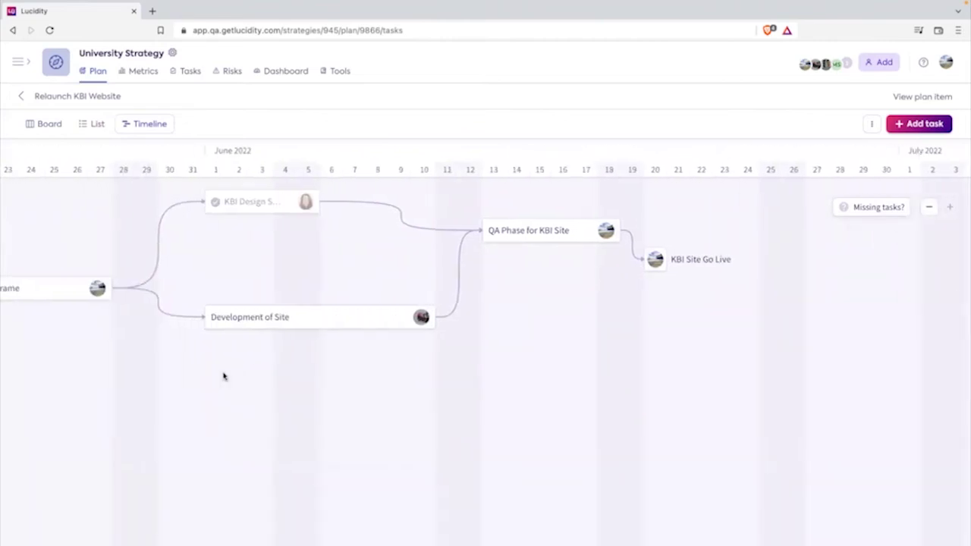
pyautogui.hscroll(-2, 223, 376)
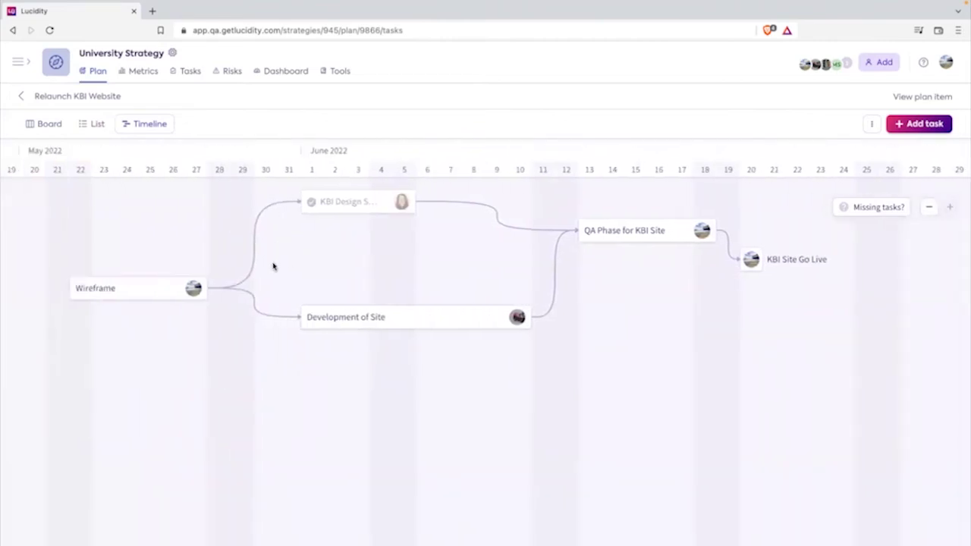
pyautogui.click(363, 208)
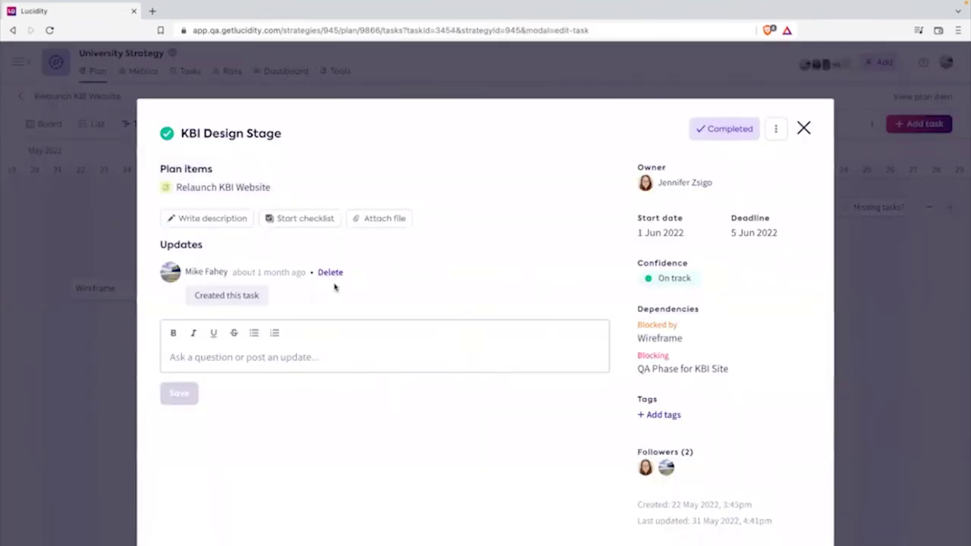
pyautogui.click(75, 242)
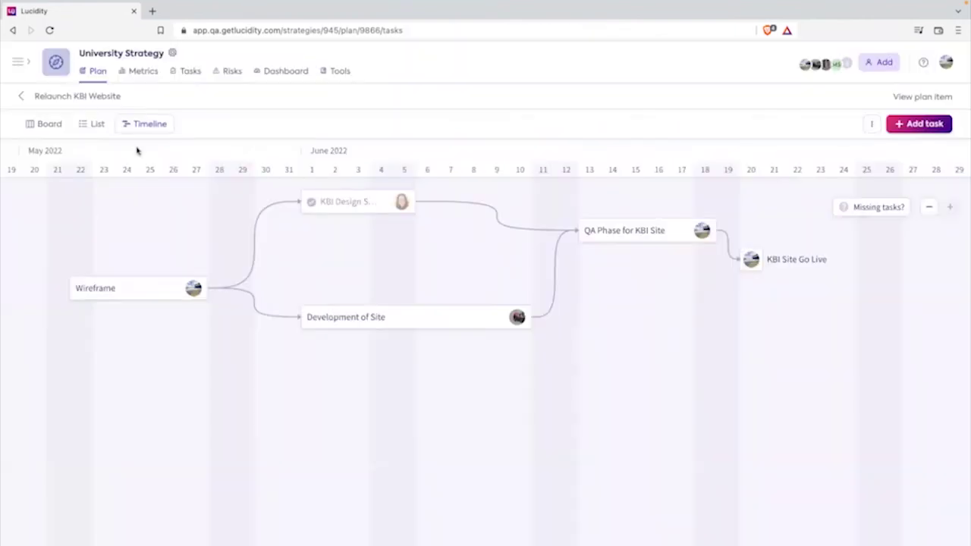
# - Review the University Strategy's full task table, then return to the Plan tree
pyautogui.click(185, 78)
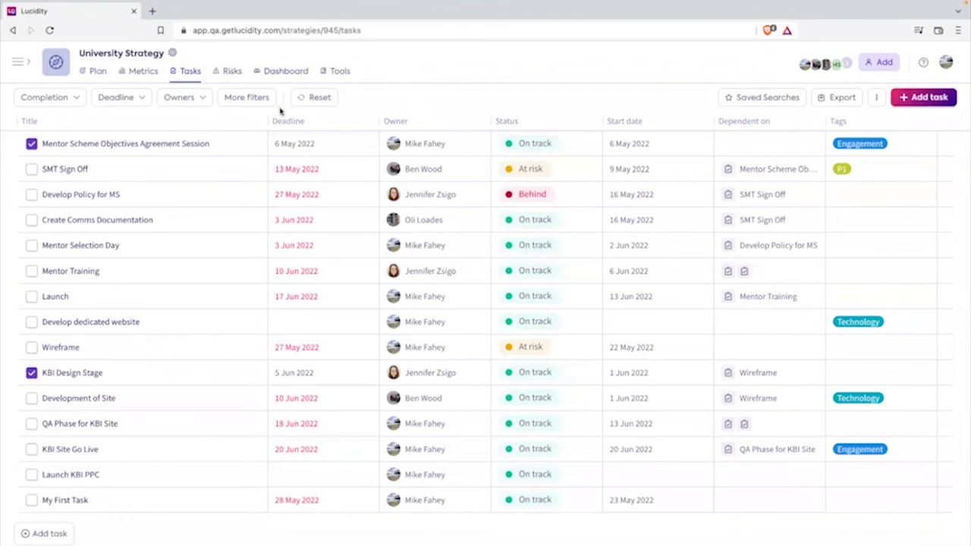
pyautogui.click(94, 73)
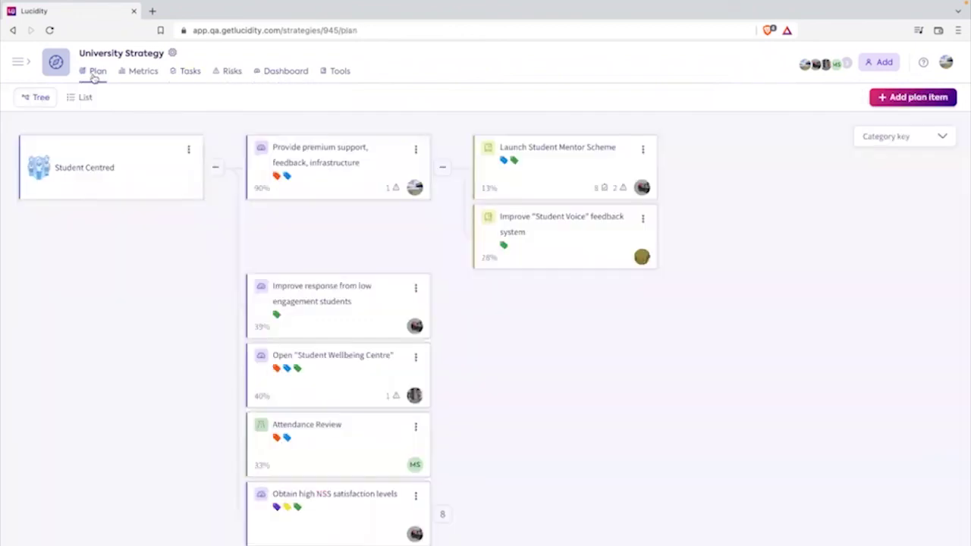